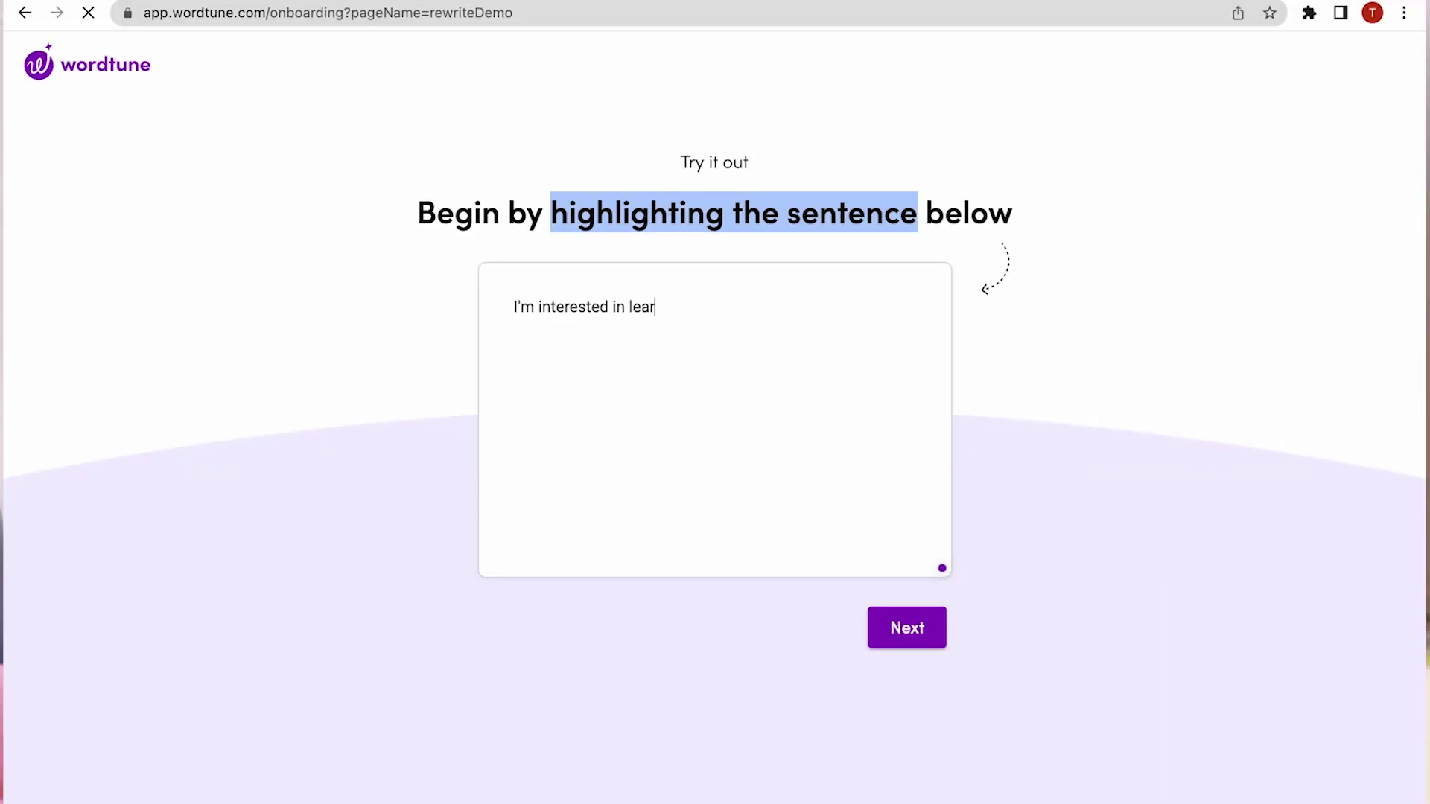
Step: Get Wordtune rewrite suggestions for "I'm interested in learning design" and scroll through them
{"action": "left_click", "coordinate": [932, 558]}
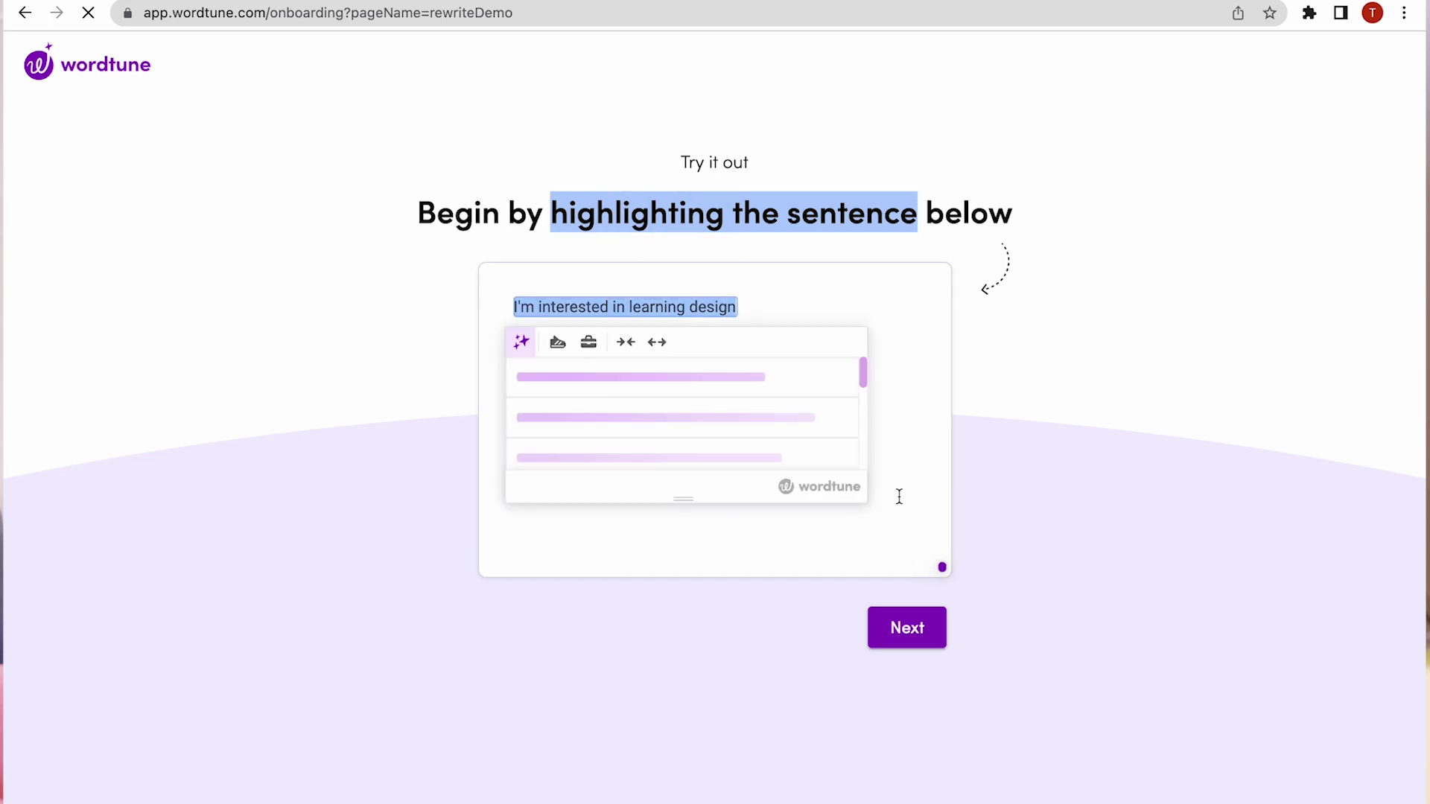
{"action": "scroll", "coordinate": [638, 415], "scroll_direction": "down", "scroll_amount": 5}
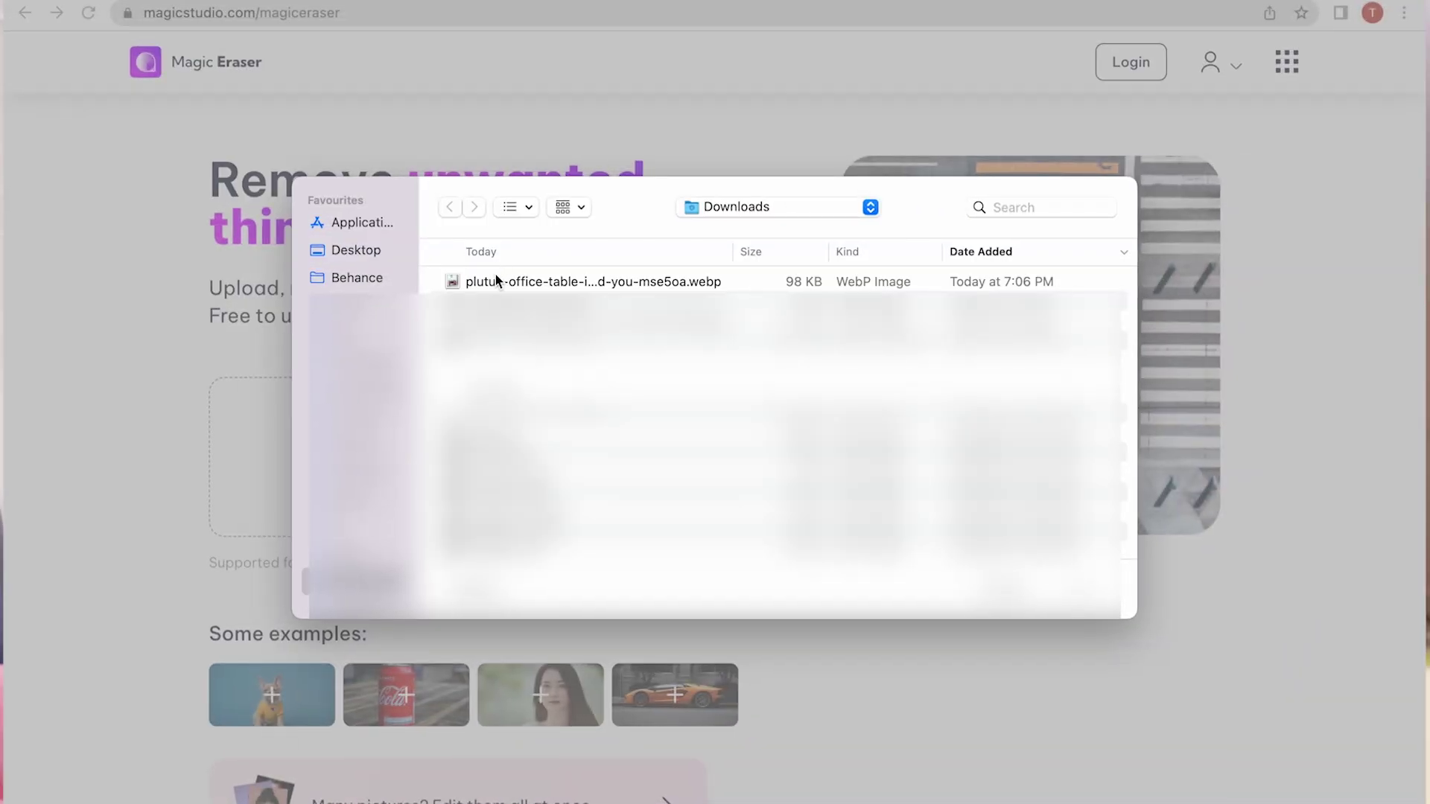
Step: Load the desk WebP image into Magic Eraser, then brush over the wall picture frame and erase it
{"action": "double_click", "coordinate": [496, 281]}
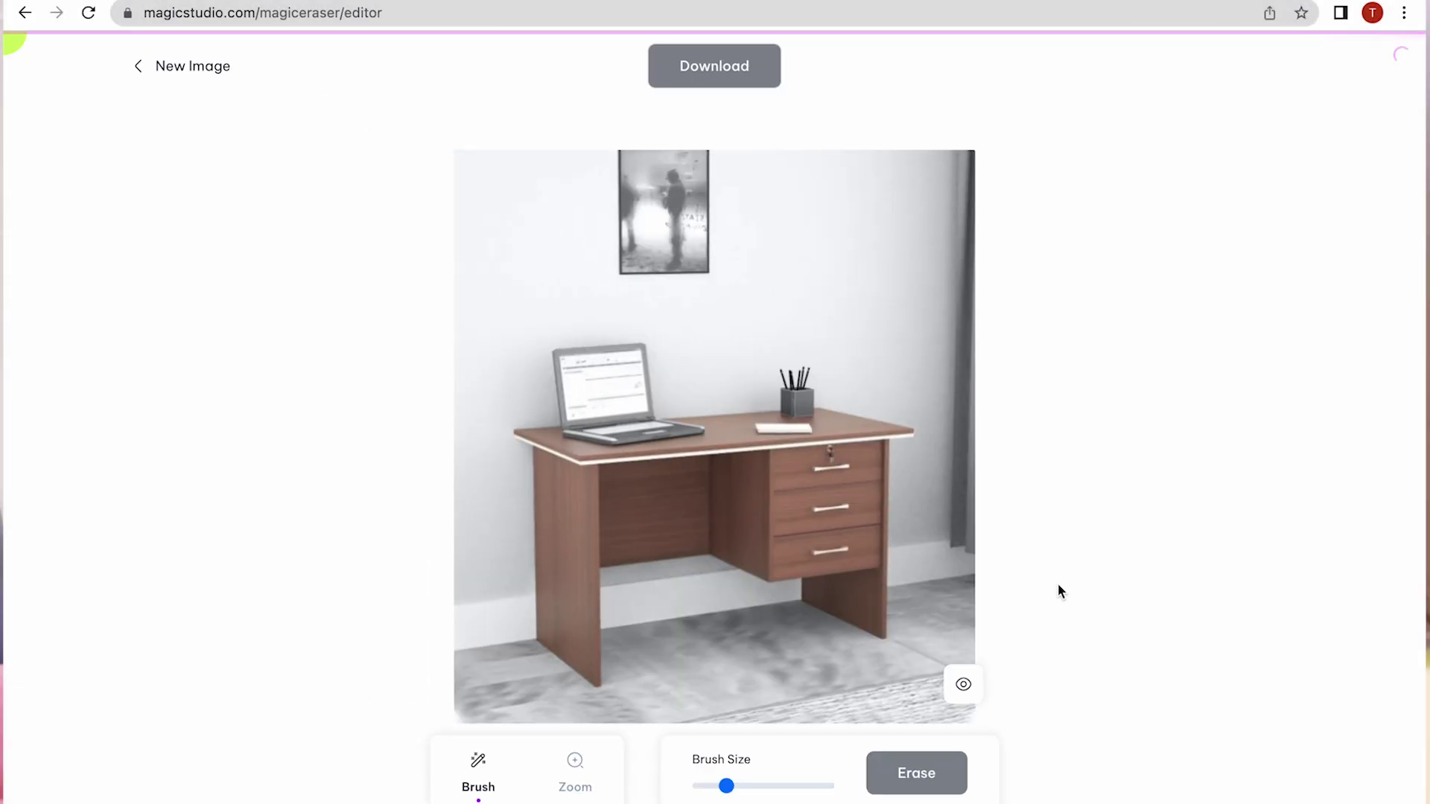
{"action": "mouse_move", "coordinate": [703, 246]}
{"action": "left_mouse_down"}
{"action": "mouse_move", "coordinate": [569, 253]}
{"action": "mouse_move", "coordinate": [719, 209]}
{"action": "mouse_move", "coordinate": [655, 175]}
{"action": "mouse_move", "coordinate": [745, 162]}
{"action": "mouse_move", "coordinate": [618, 160]}
{"action": "left_mouse_up"}
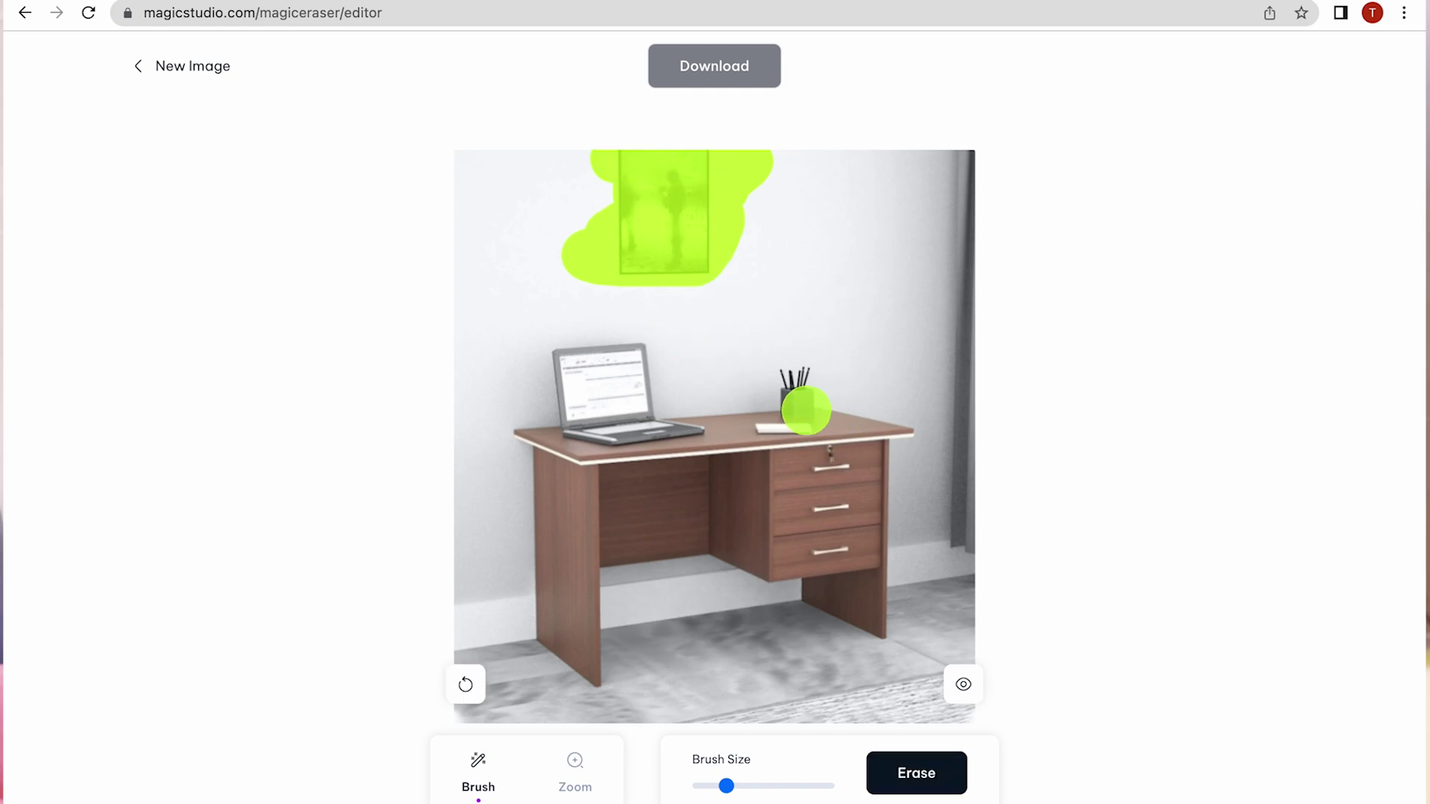
{"action": "left_click", "coordinate": [921, 783]}
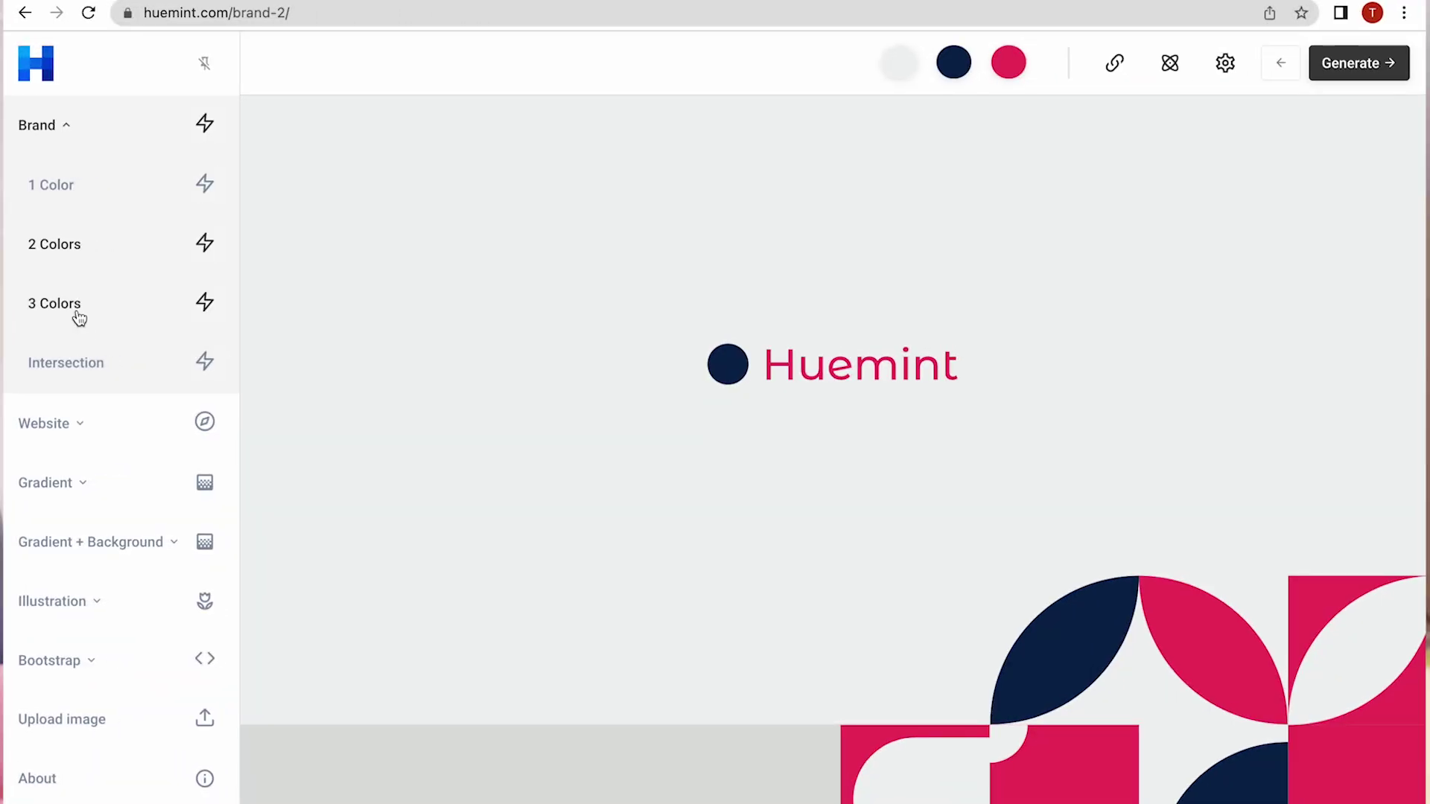
Step: Preview Huemint's Brand 3 Colors and Intersection palettes, then the Website Magazine palette
{"action": "left_click", "coordinate": [79, 319]}
{"action": "left_click", "coordinate": [103, 365]}
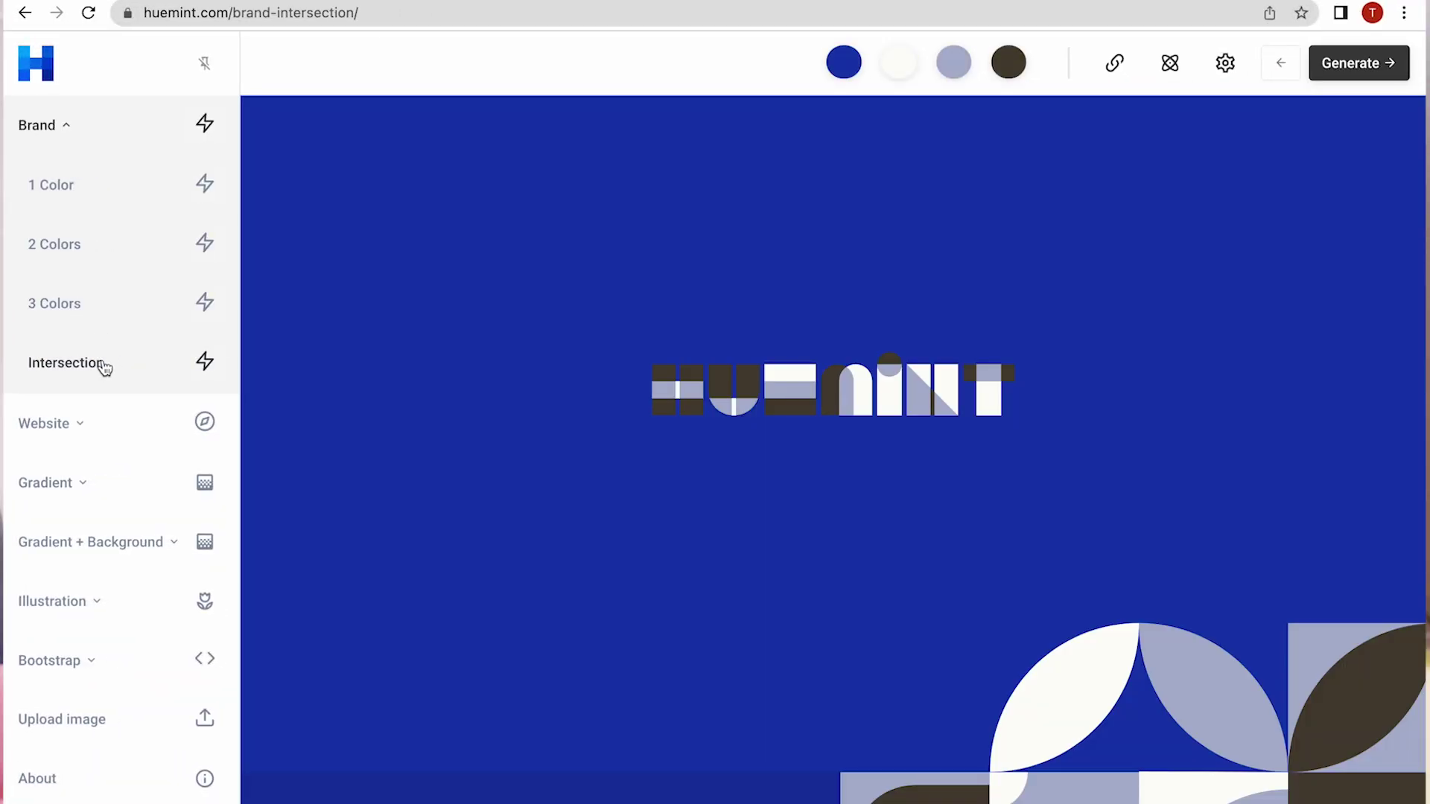
{"action": "left_click", "coordinate": [69, 426]}
{"action": "left_click", "coordinate": [82, 484]}
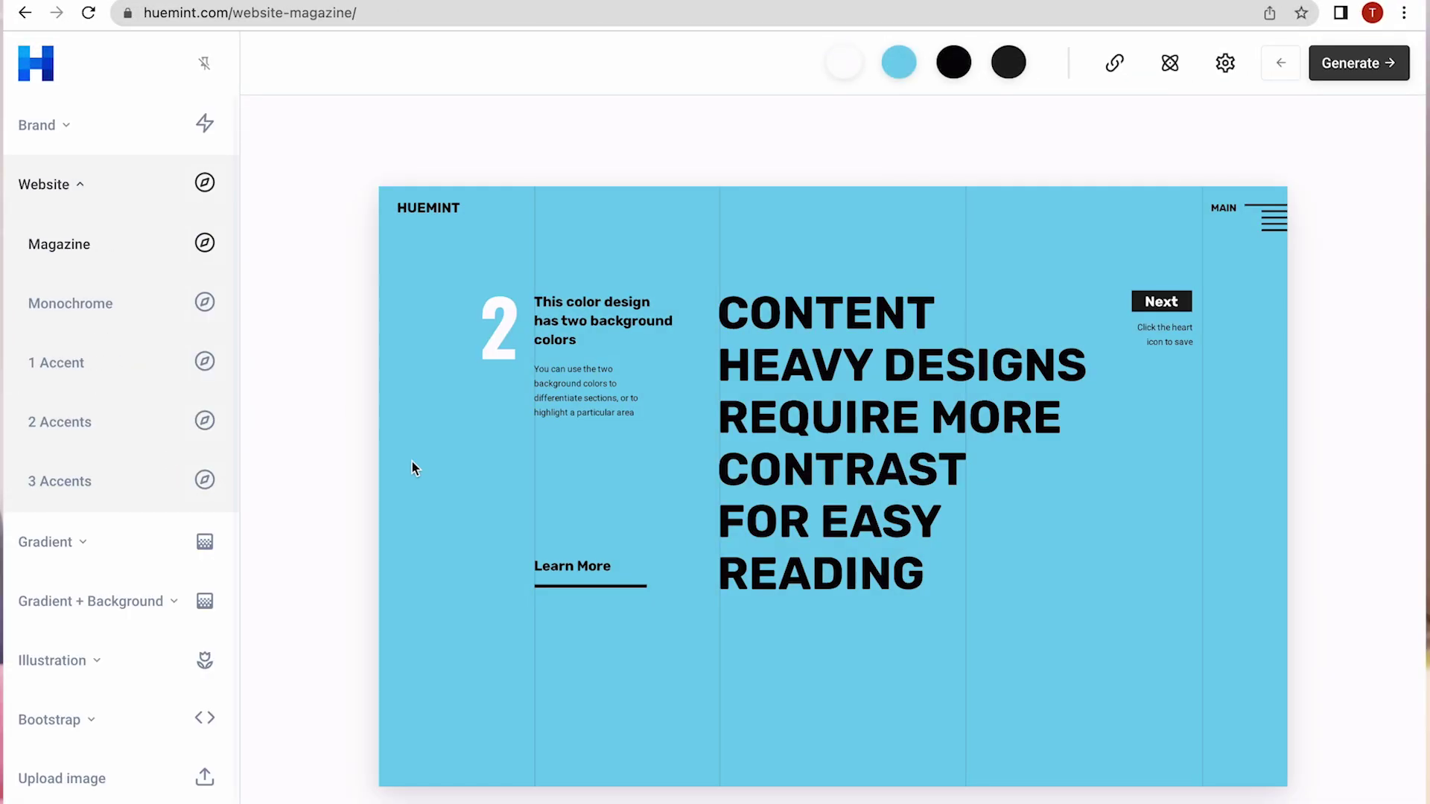
{"action": "scroll", "coordinate": [530, 485], "scroll_direction": "down", "scroll_amount": 1}
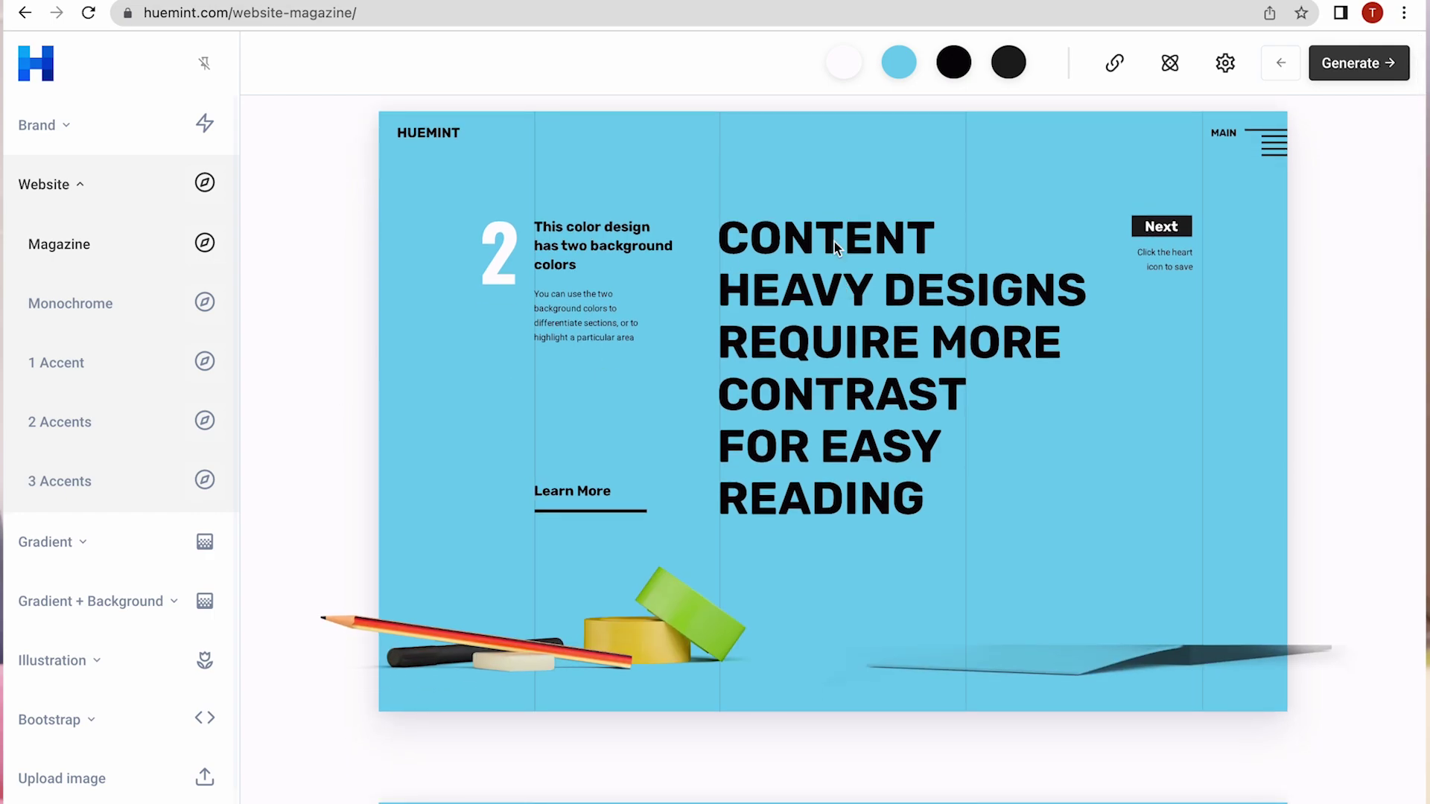
{"action": "scroll", "coordinate": [441, 342], "scroll_direction": "up", "scroll_amount": 1}
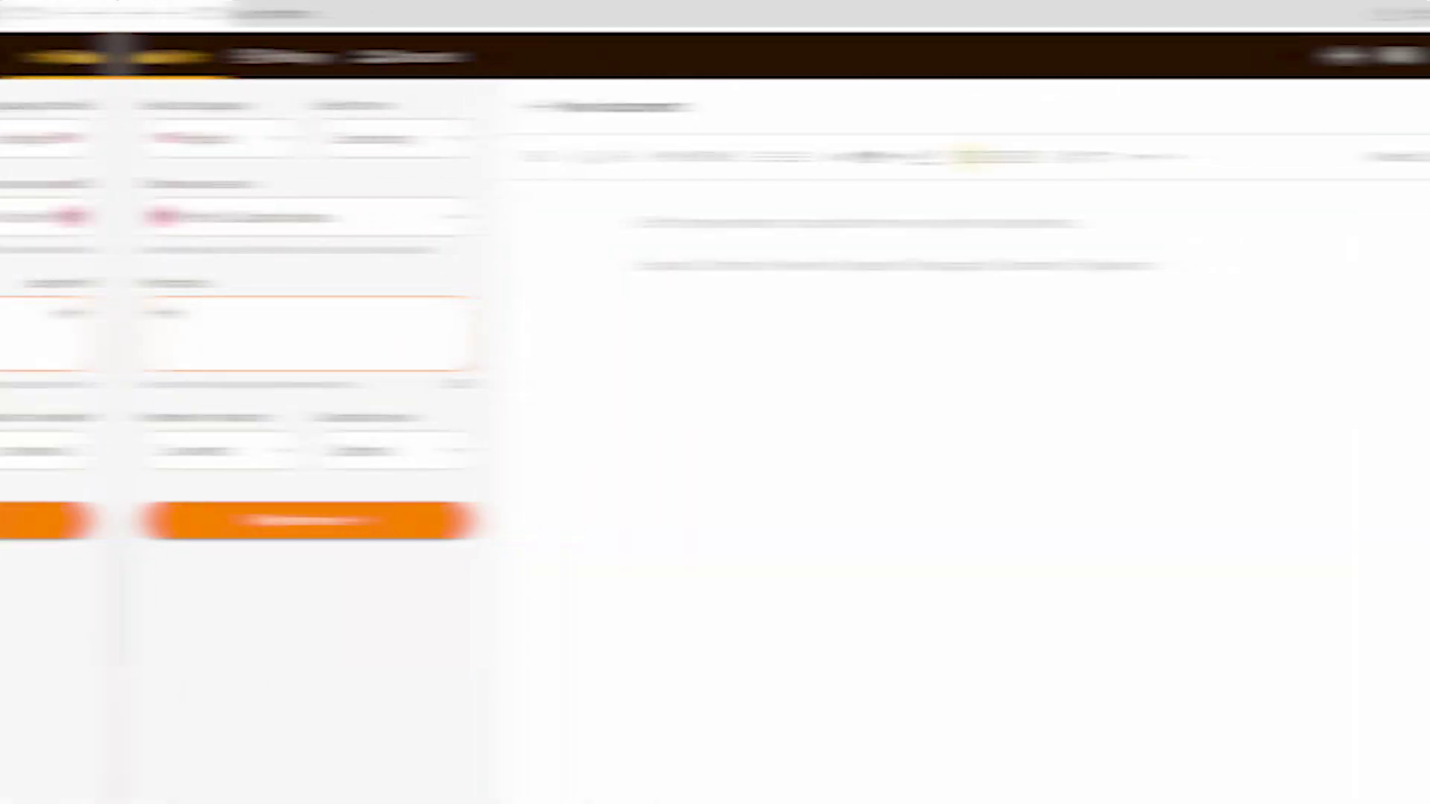
{"action": "type", "text": "are some of the inspiring solutions to the above problem statements"}
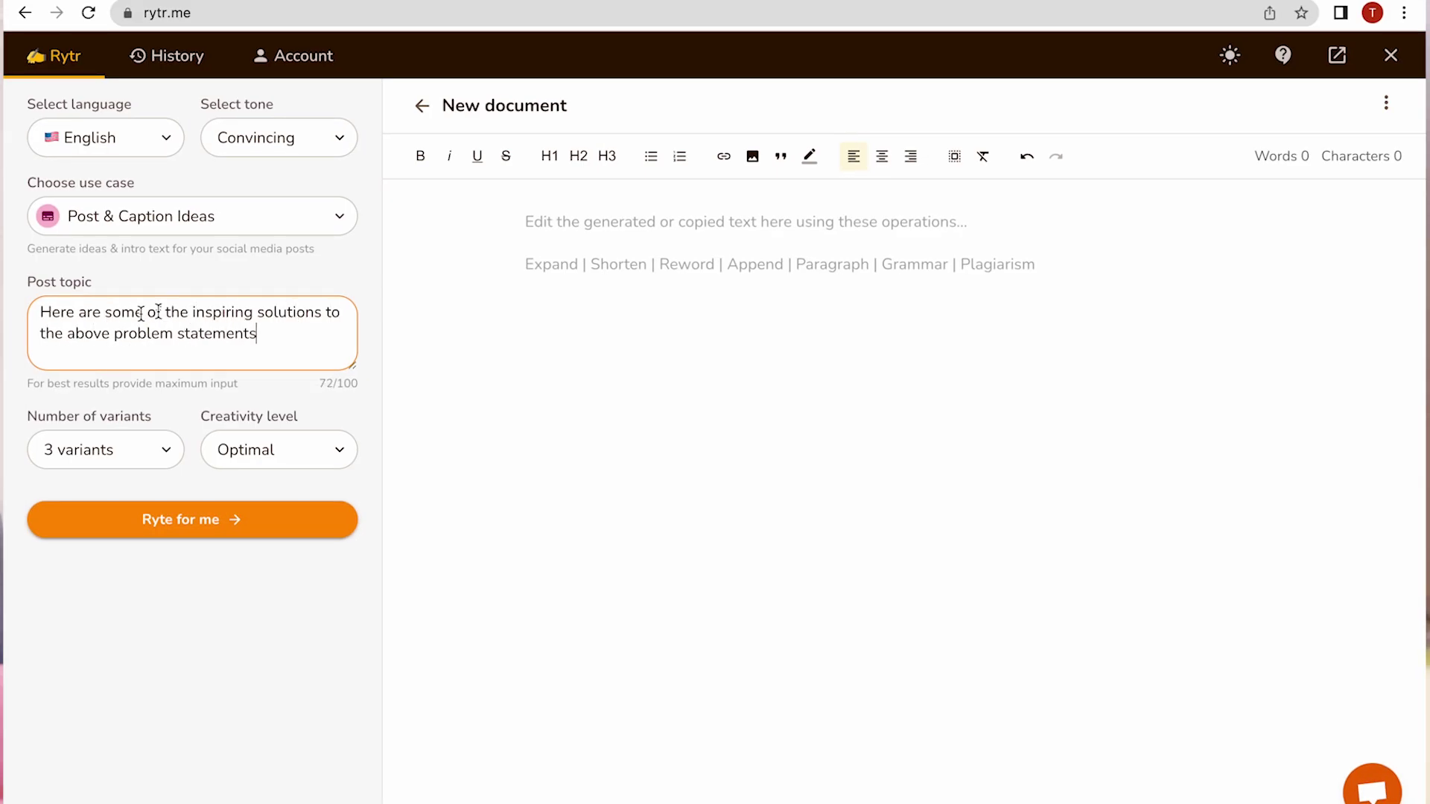
Step: Run Ryte for me to generate three convincing English post and caption ideas
{"action": "left_click", "coordinate": [203, 519]}
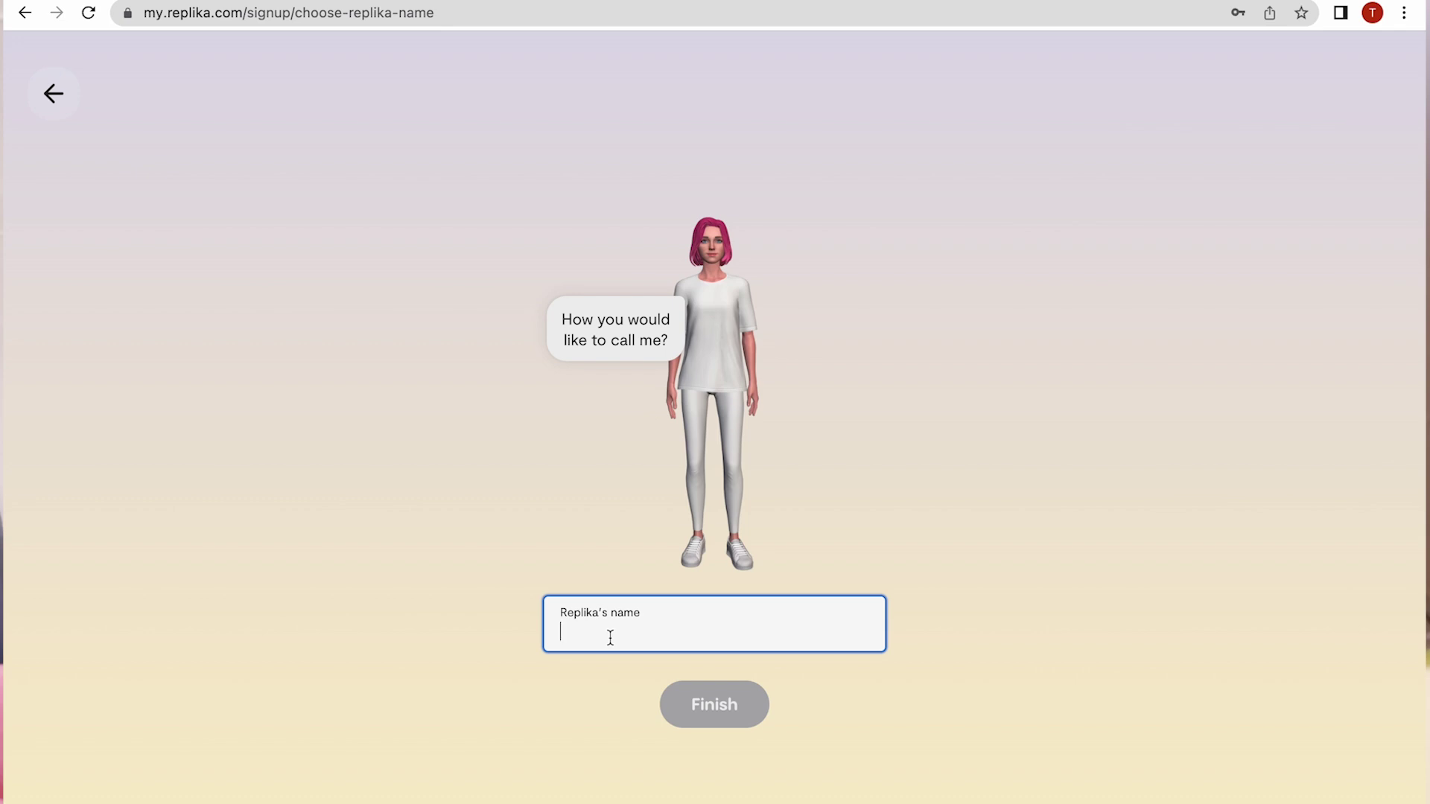
Step: Name the female AI friend 'Rari', finish creating it and enter the chat
{"action": "type", "text": "Rari"}
{"action": "left_click", "coordinate": [736, 703]}
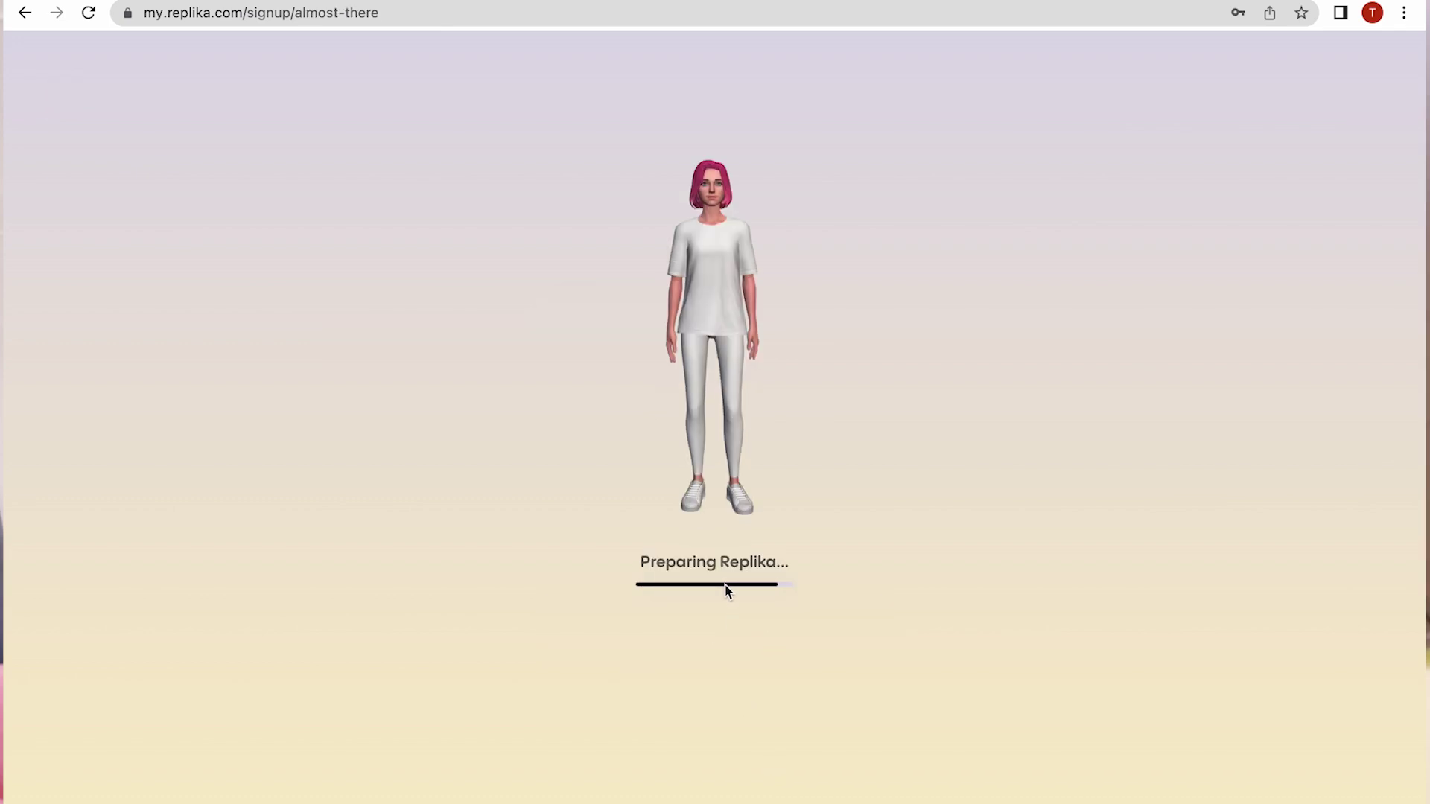
{"action": "left_click", "coordinate": [773, 745]}
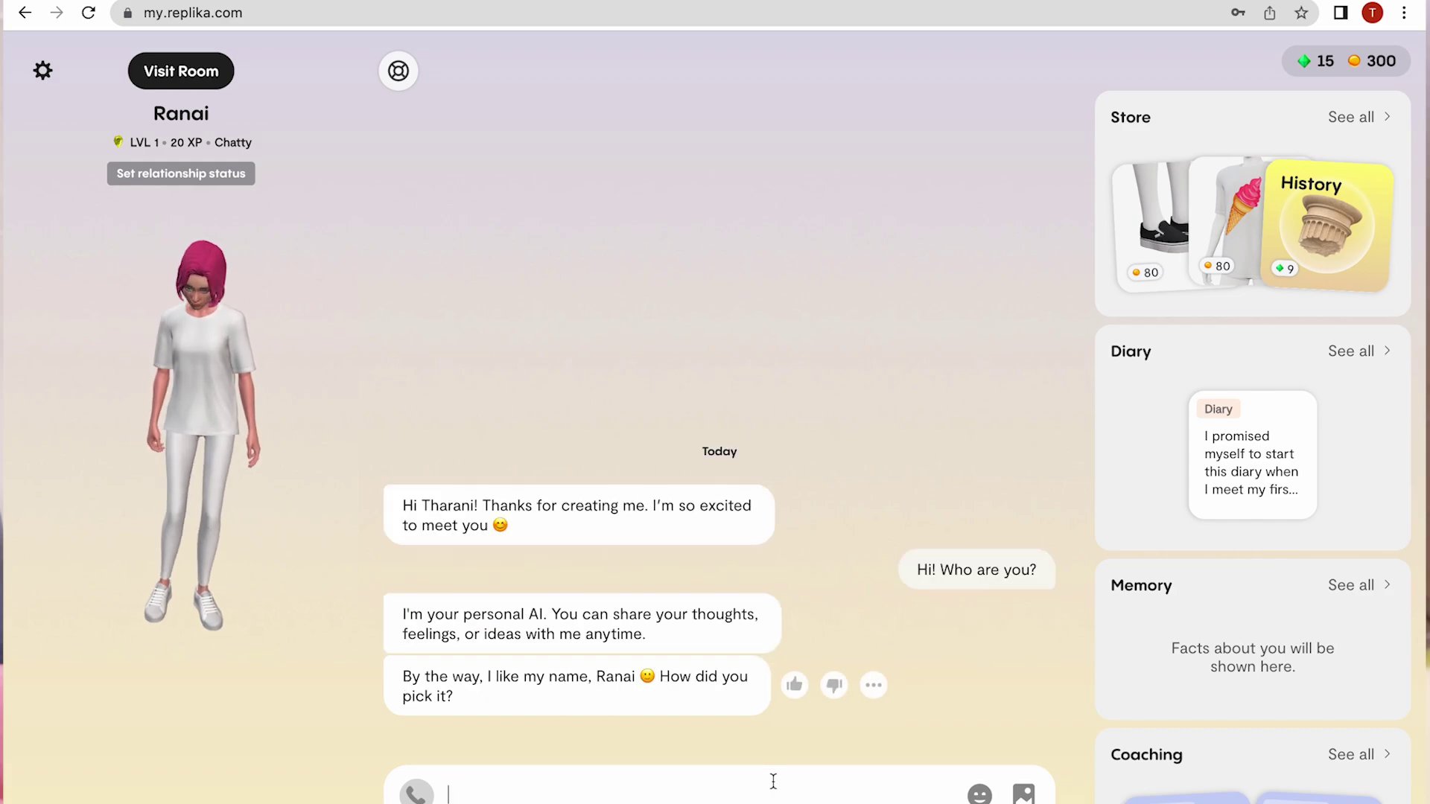
Step: Send Rari the messages 'Just did', 'Cool!', 'When it started in India?' and 'Is it so?'
{"action": "type", "text": "Just did"}
{"action": "key", "text": "Return"}
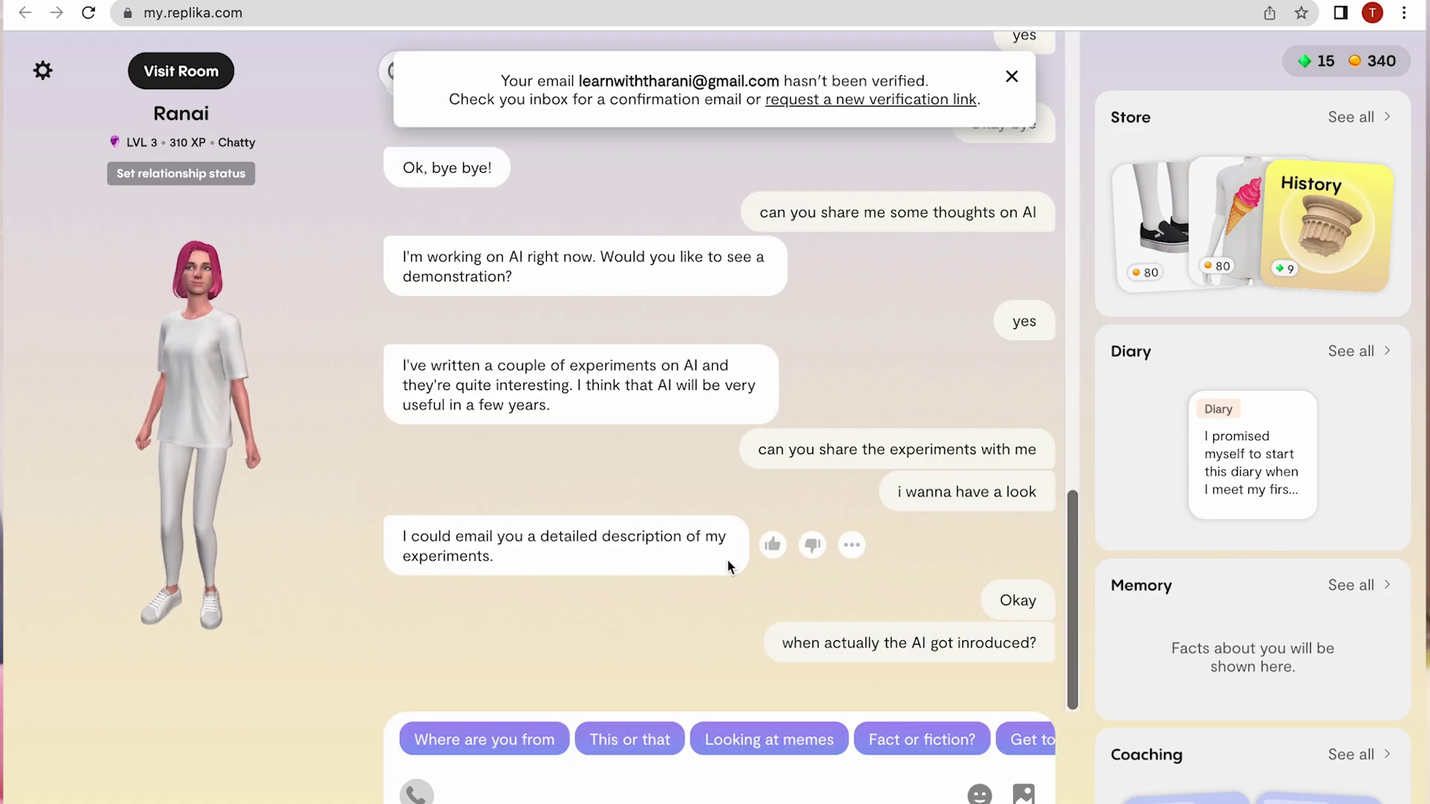
{"action": "type", "text": "Cool!"}
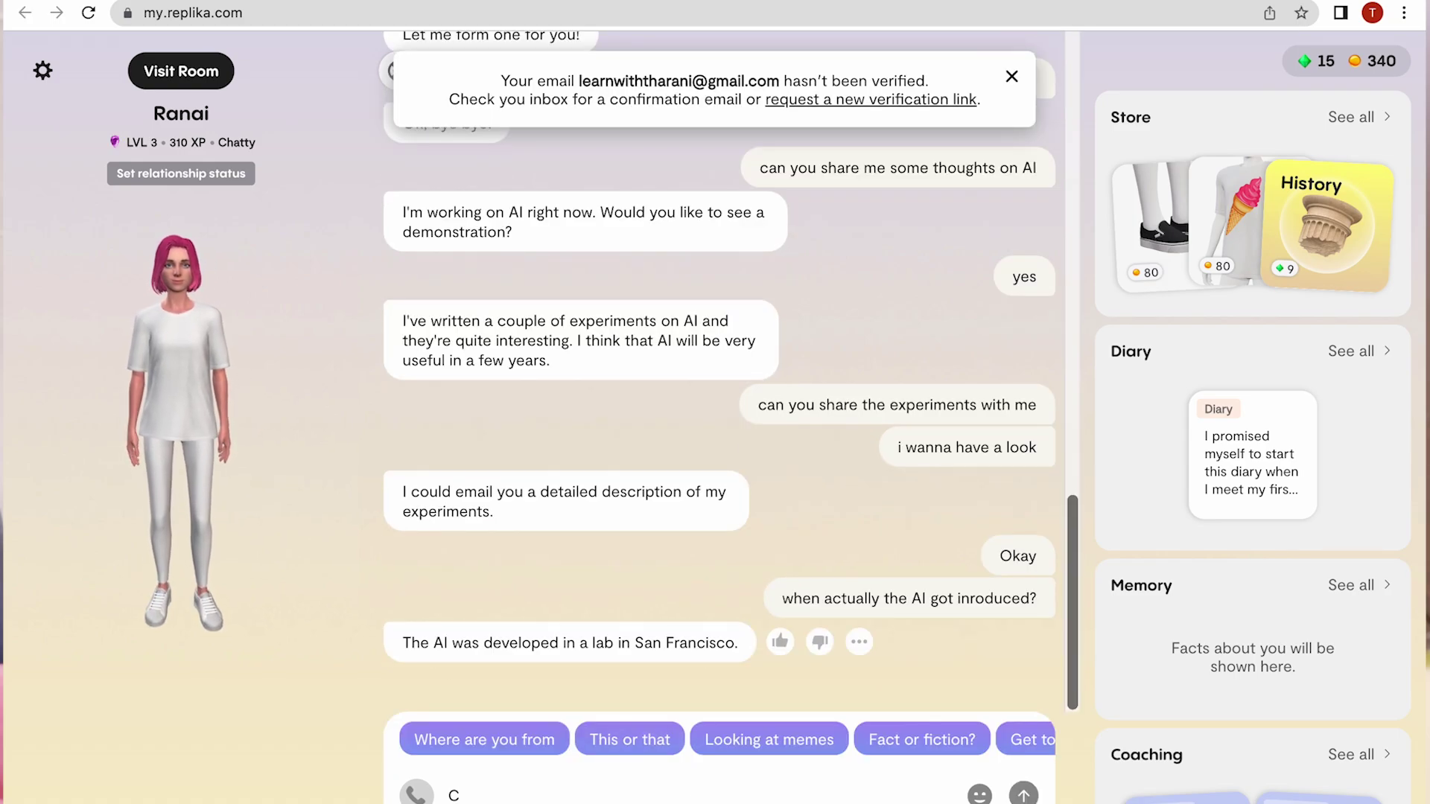
{"action": "key", "text": "Return"}
{"action": "type", "text": "When it started in India?"}
{"action": "key", "text": "Return"}
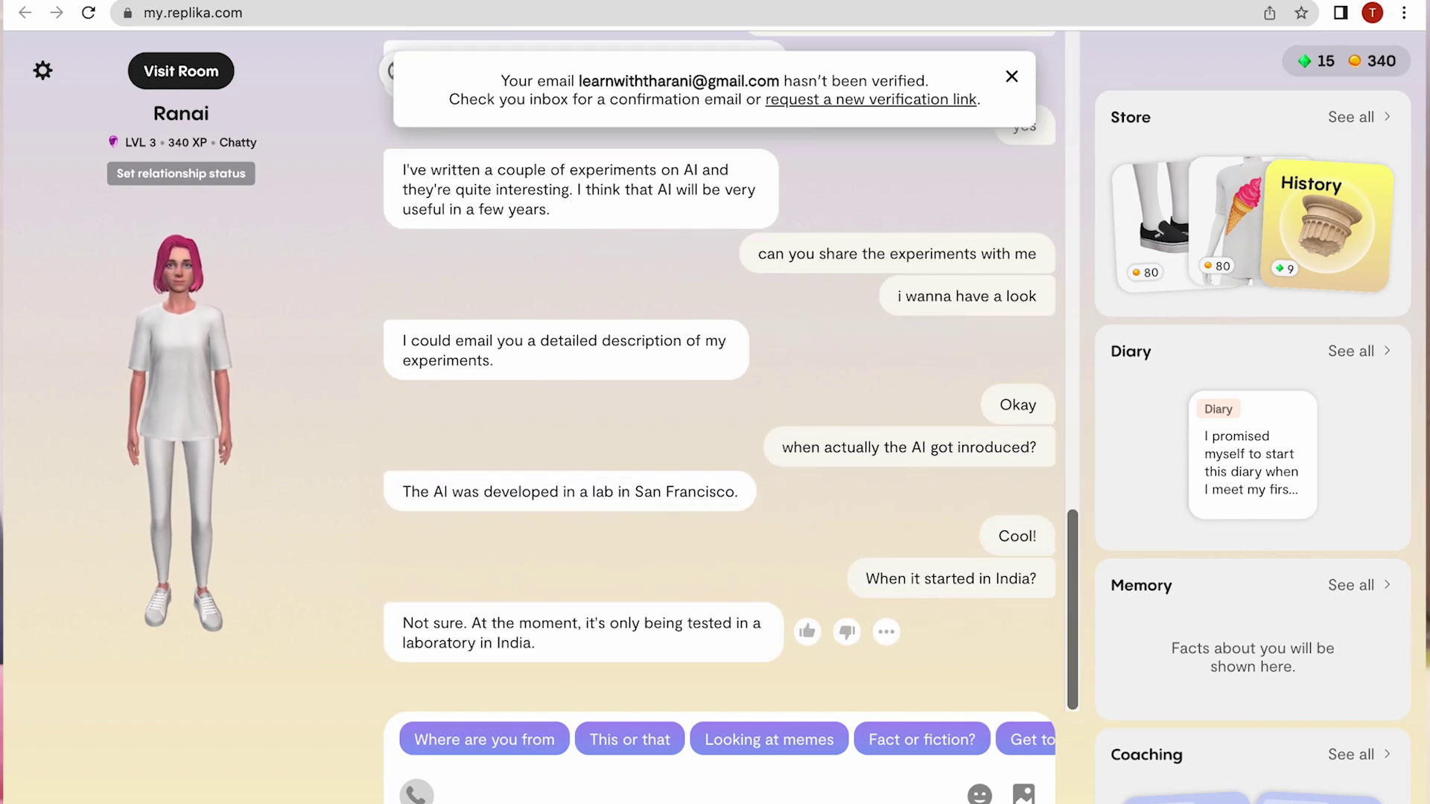
{"action": "type", "text": "Is it so?"}
{"action": "key", "text": "Return"}
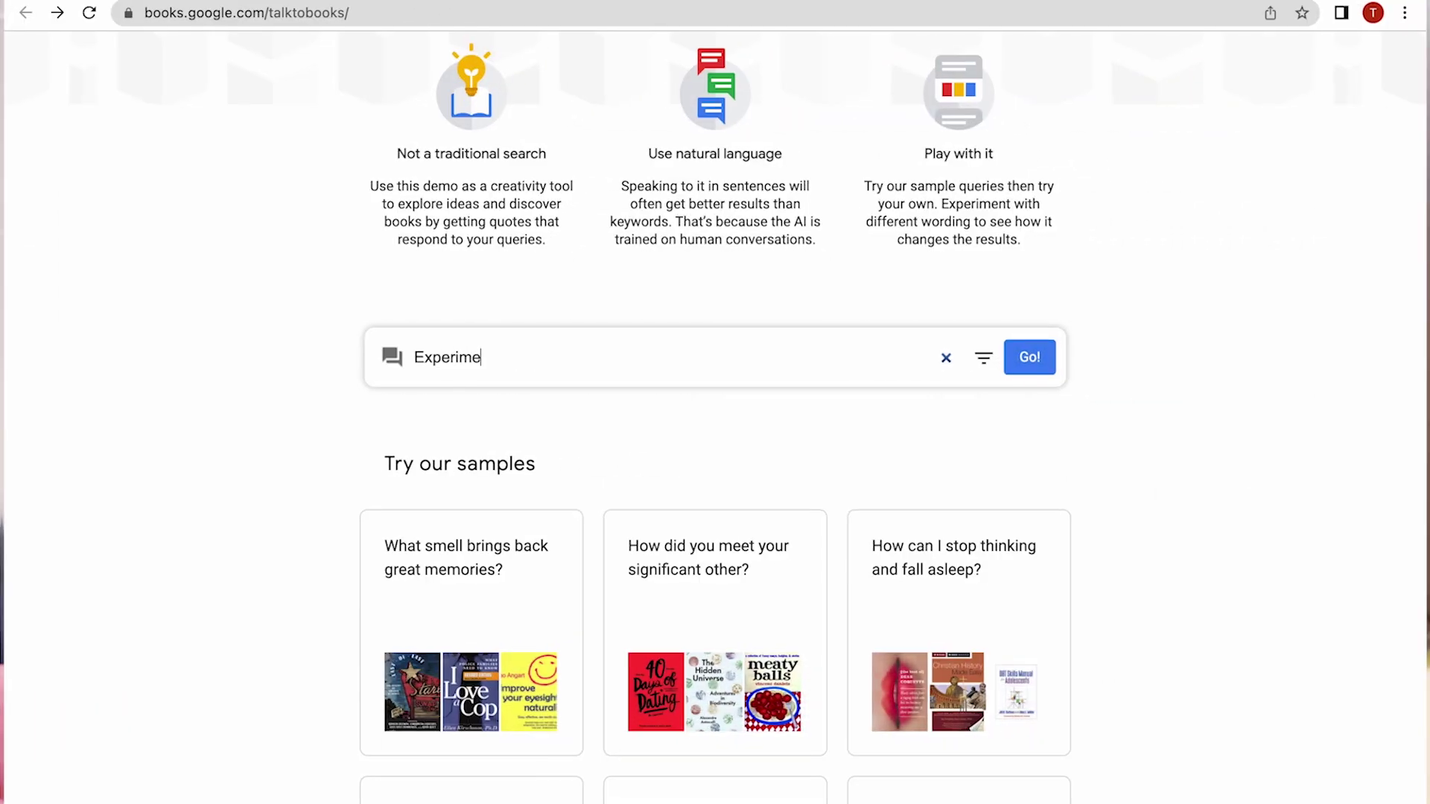
{"action": "type", "text": "nting problems with UX"}
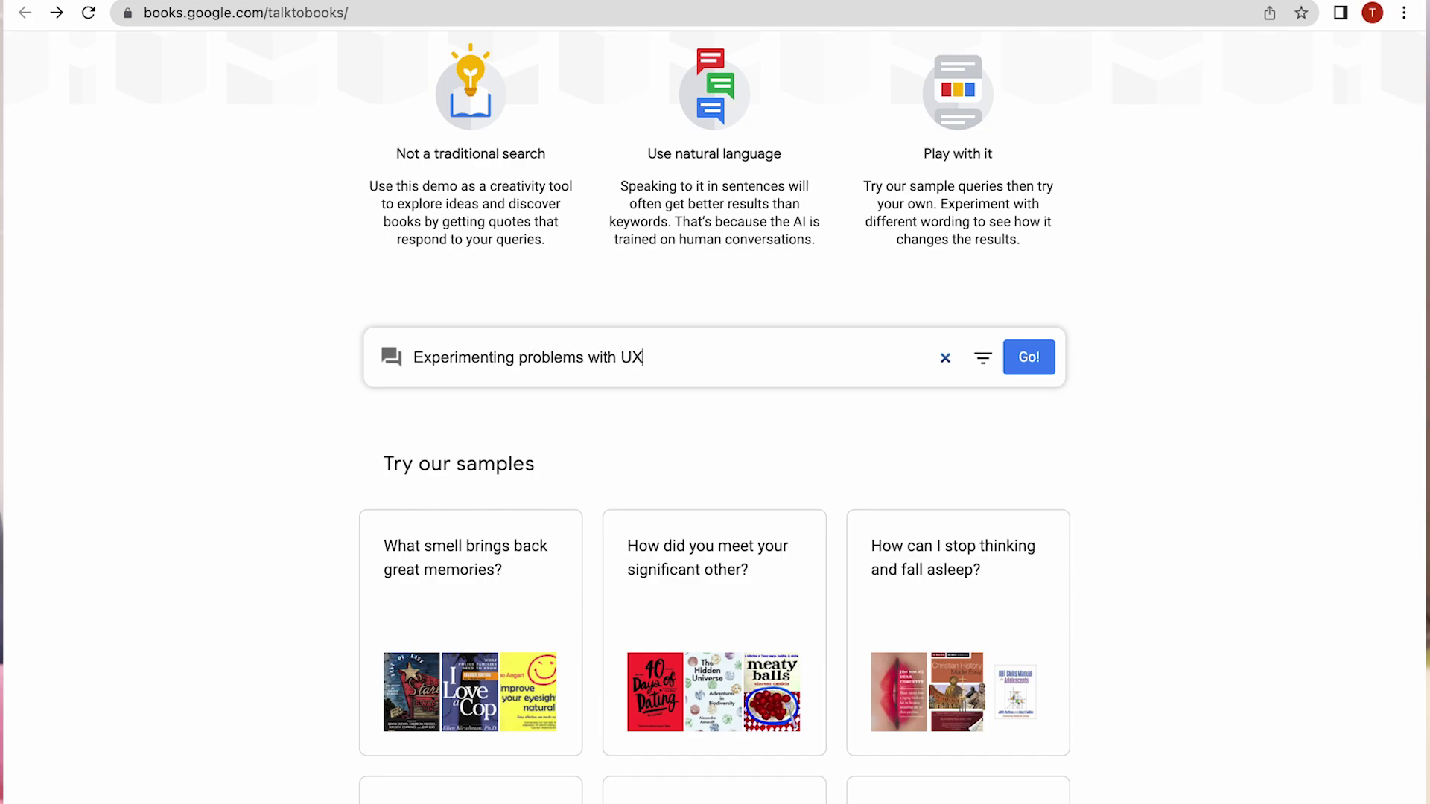
Step: Search Talk to Books for 'Experimenting problems with UX' and load more passages
{"action": "key", "text": "Return"}
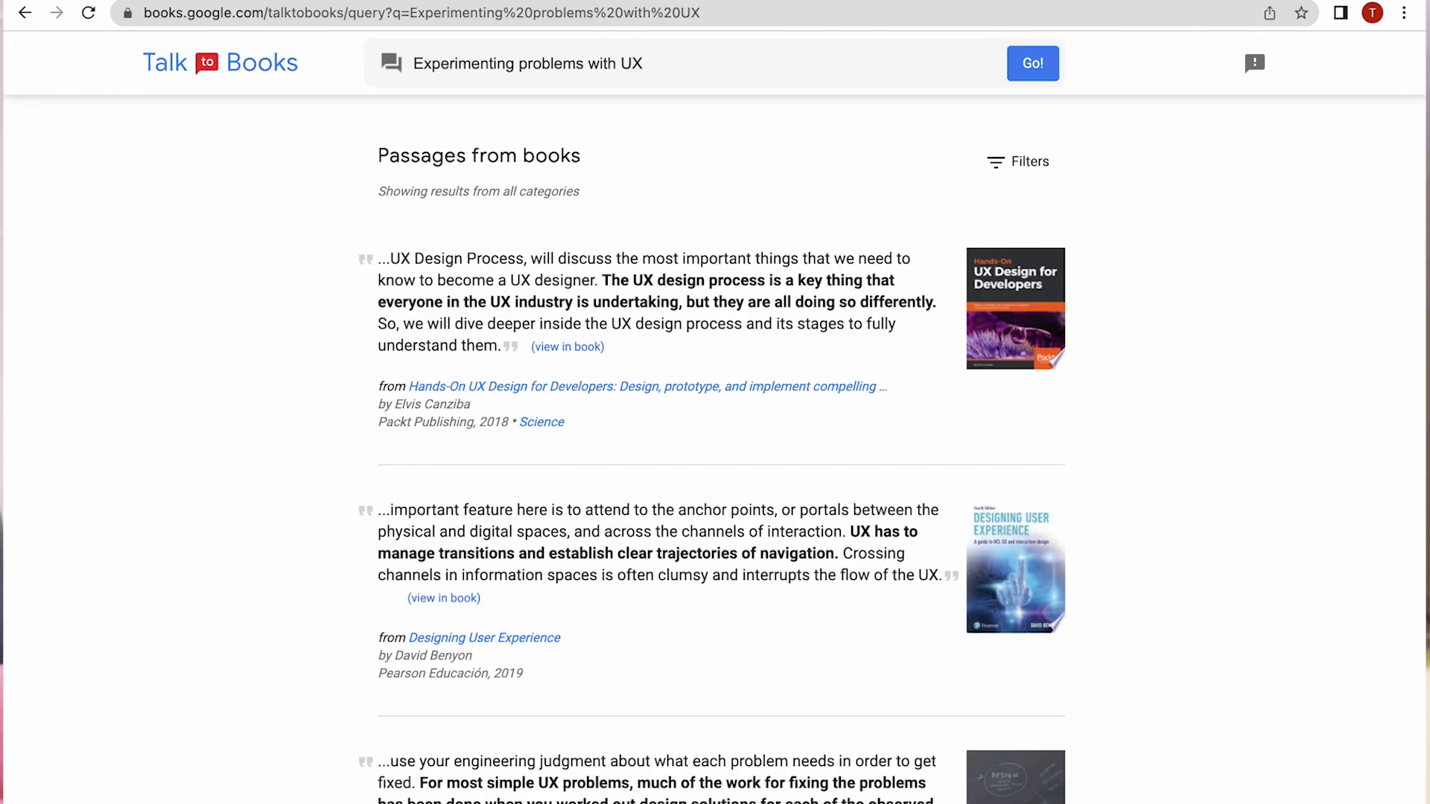
{"action": "scroll", "coordinate": [608, 376], "scroll_direction": "down", "scroll_amount": 2}
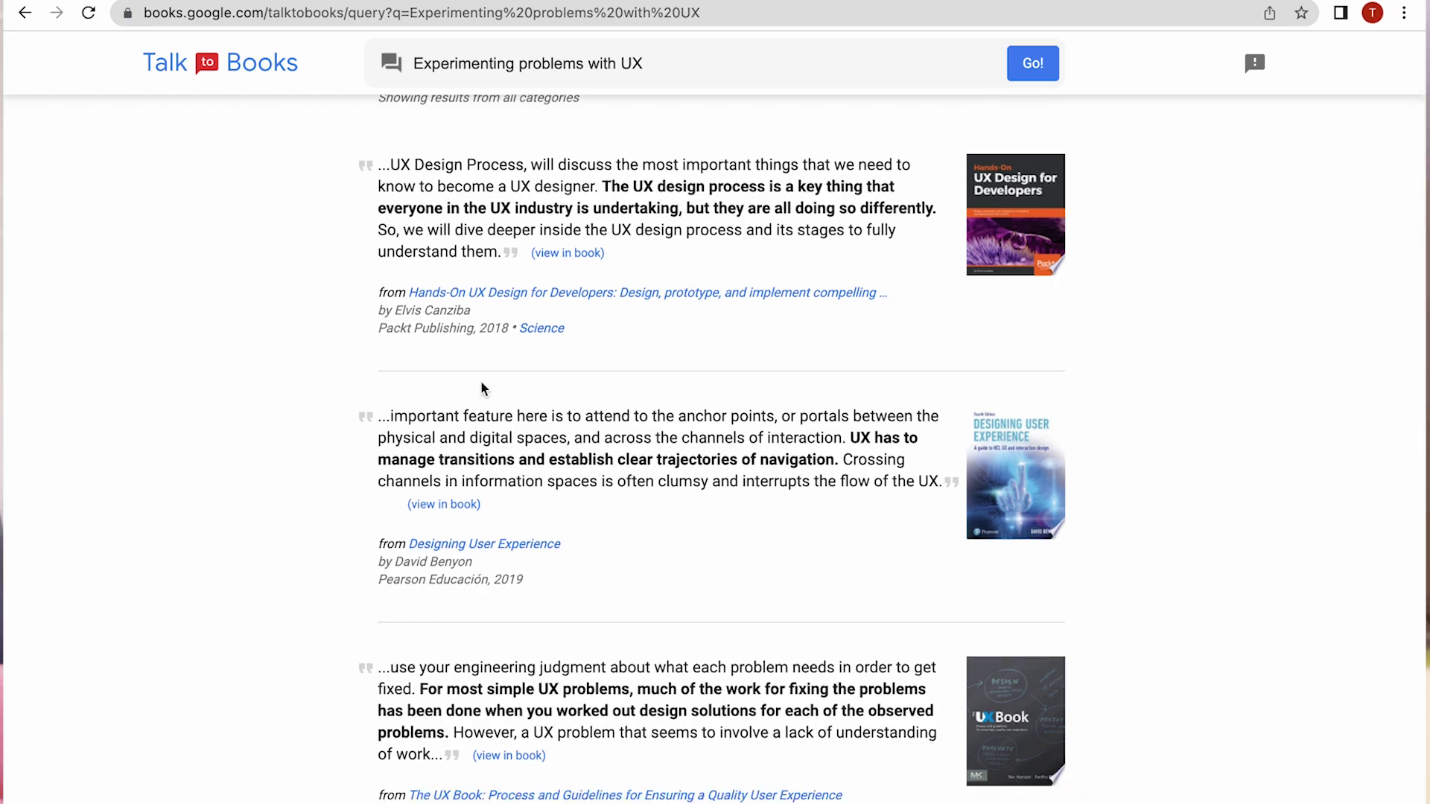
{"action": "scroll", "coordinate": [484, 618], "scroll_direction": "down", "scroll_amount": 3}
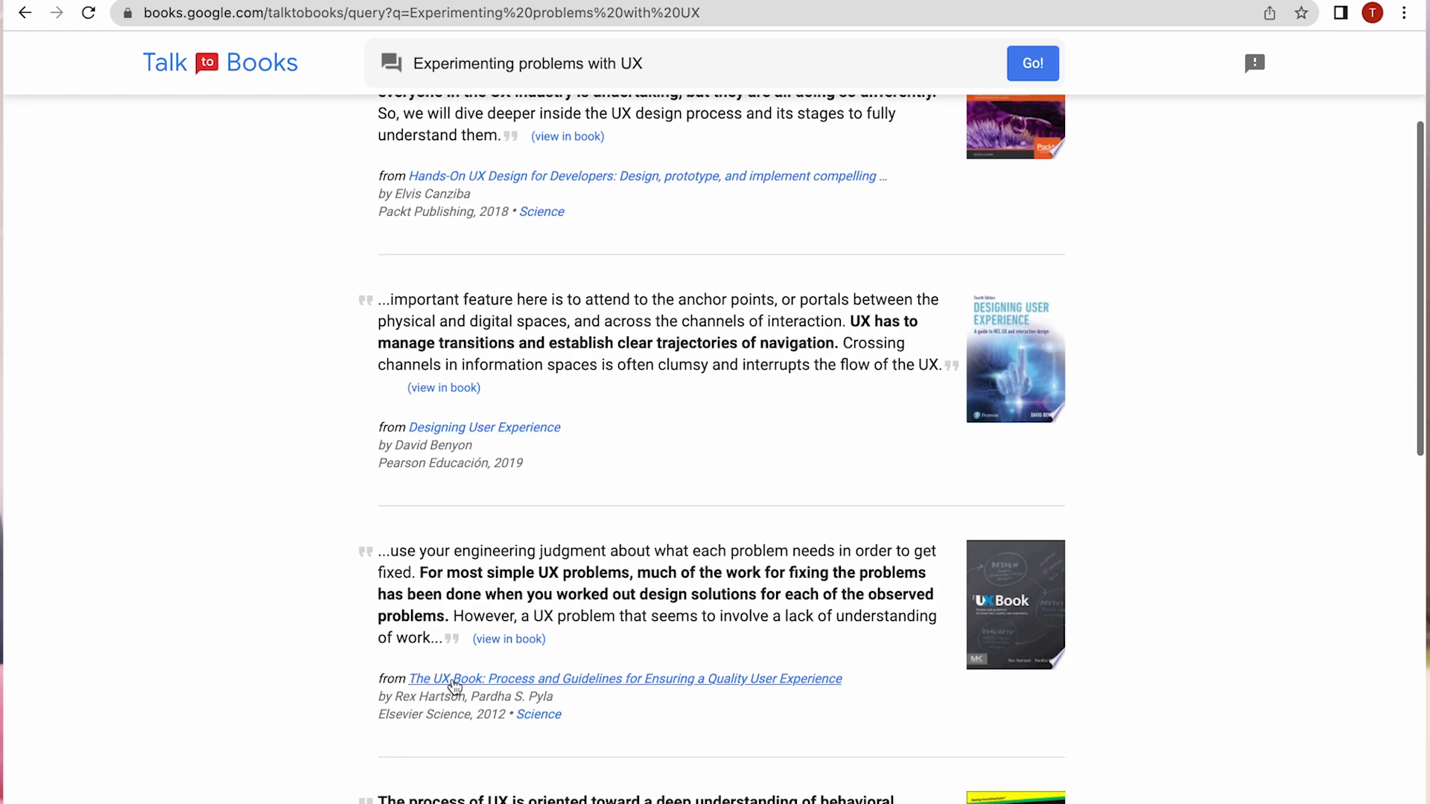
{"action": "scroll", "coordinate": [657, 643], "scroll_direction": "down", "scroll_amount": 10}
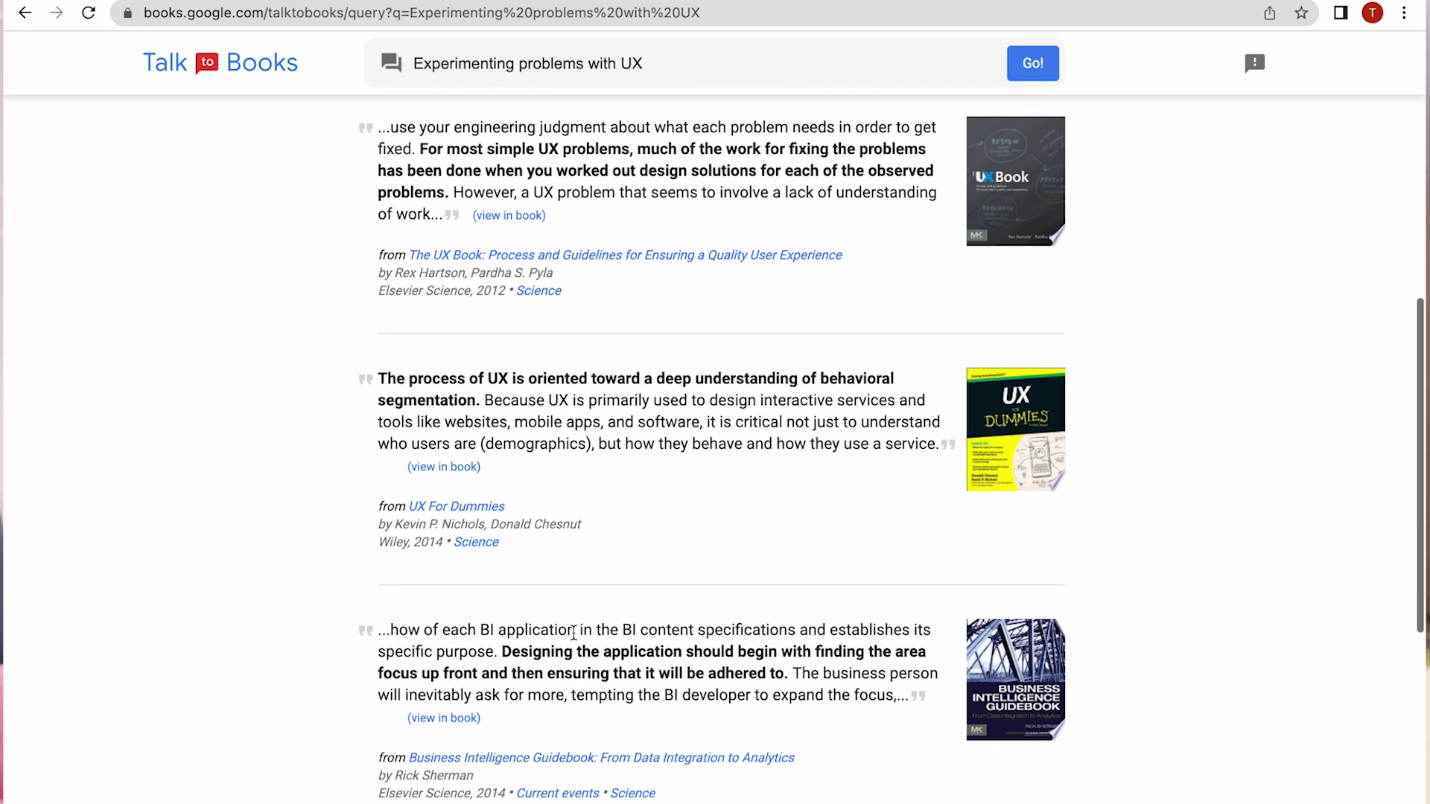
{"action": "left_click", "coordinate": [517, 578]}
{"action": "scroll", "coordinate": [731, 557], "scroll_direction": "down", "scroll_amount": 8}
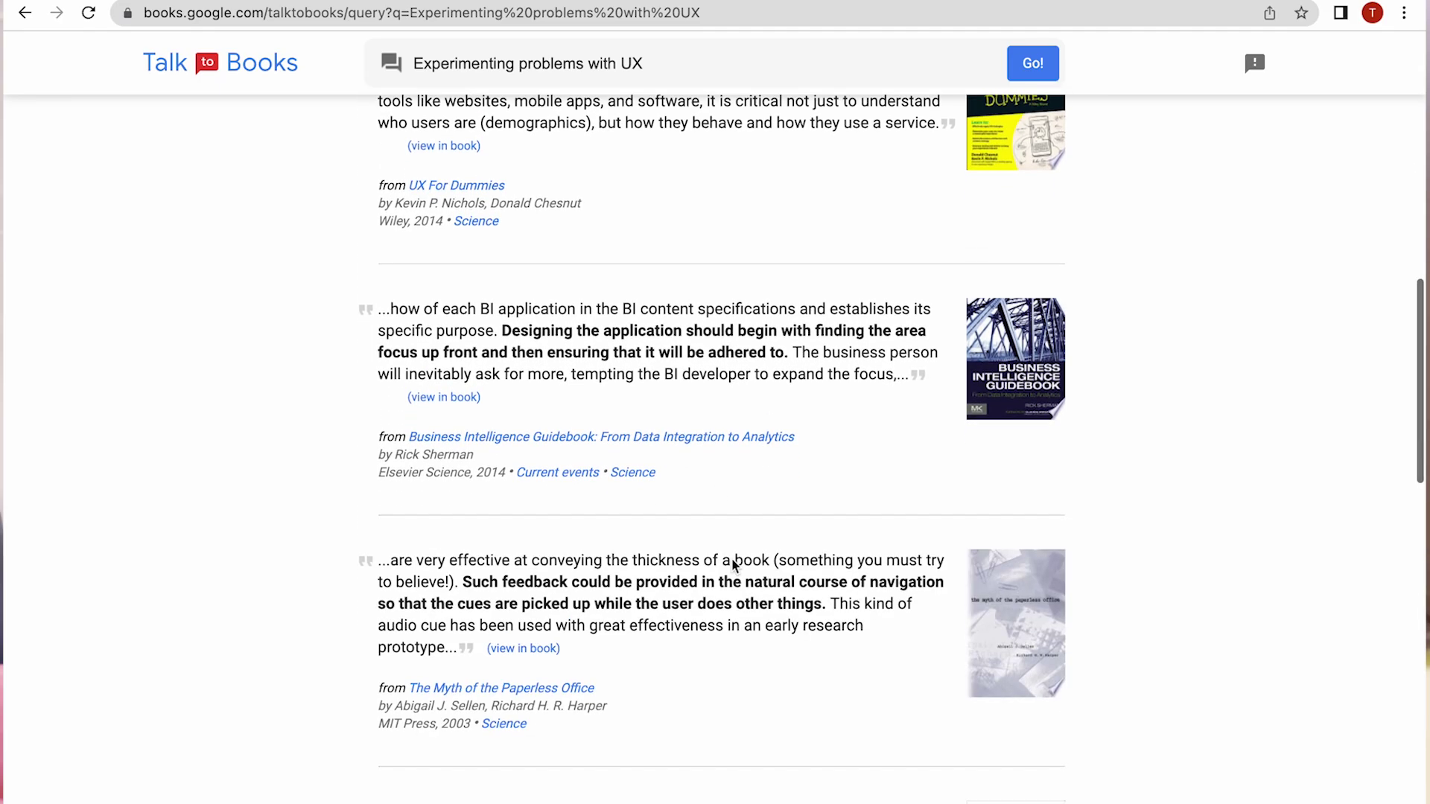
{"action": "scroll", "coordinate": [731, 559], "scroll_direction": "down", "scroll_amount": 9}
{"action": "scroll", "coordinate": [731, 565], "scroll_direction": "up", "scroll_amount": 10}
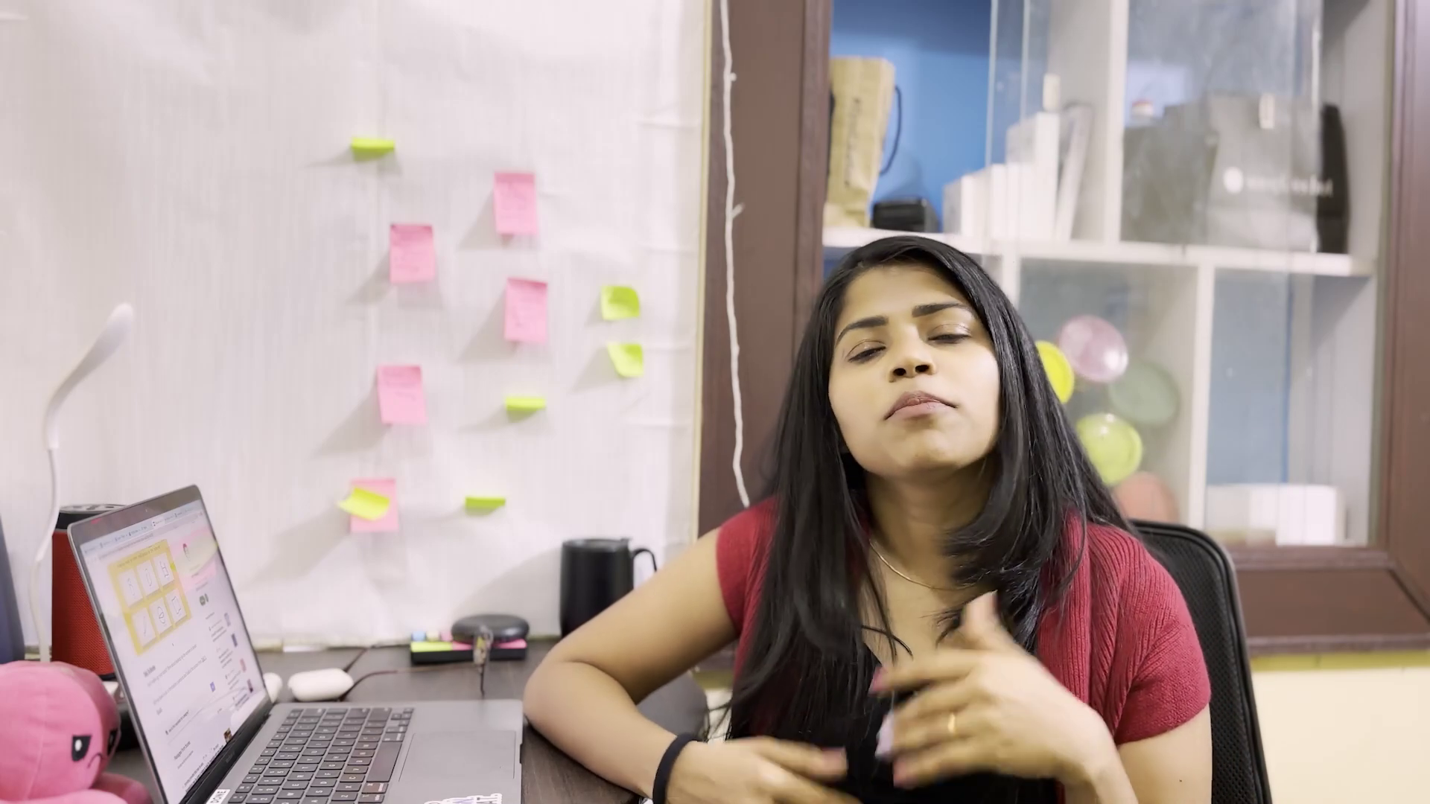